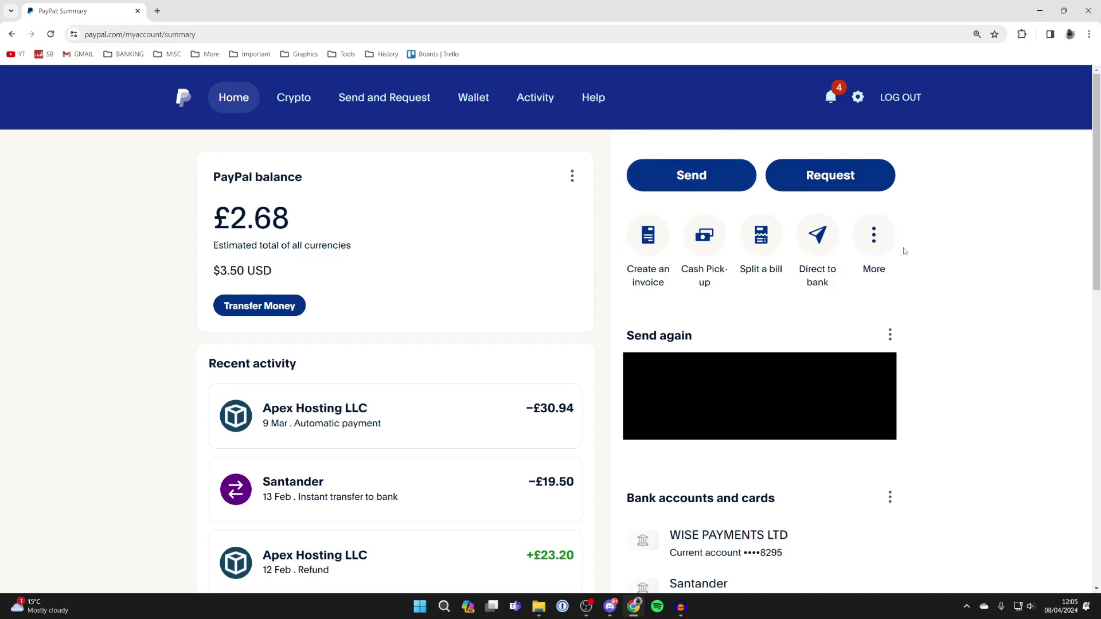
- Begin a new invoice and review the Amounts only/Hours/Quantity templates, keeping Quantity
click(874, 234)
click(877, 234)
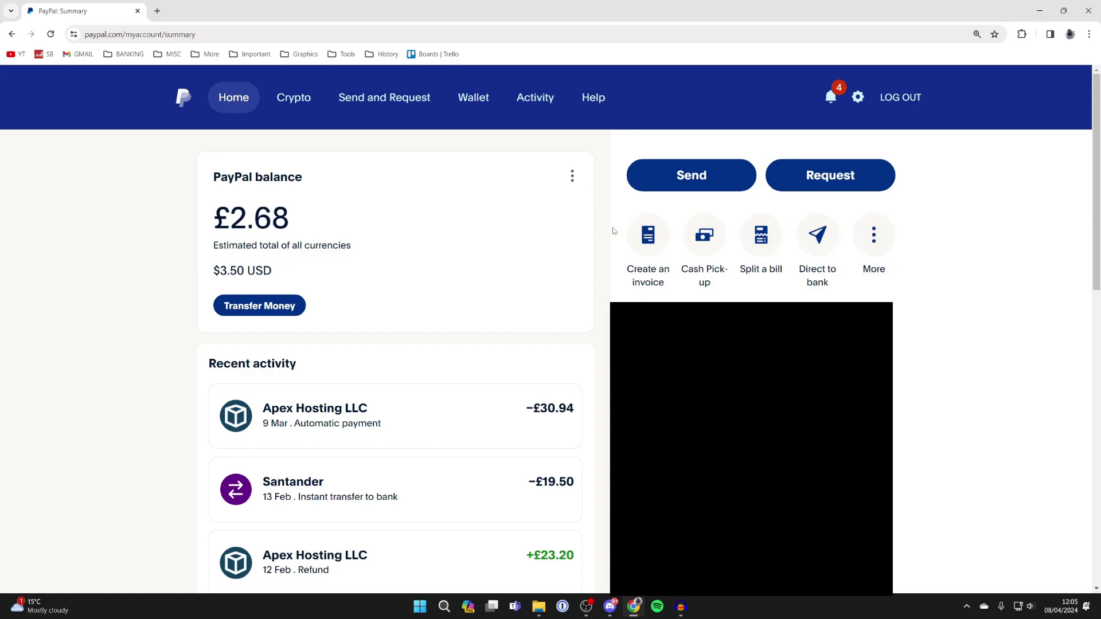
click(649, 235)
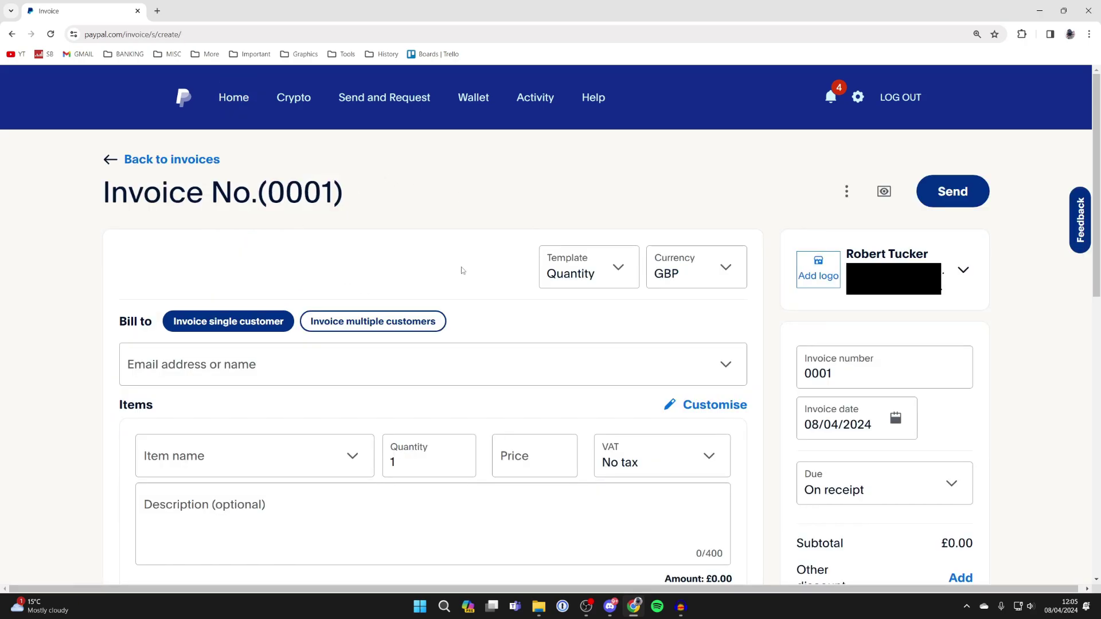
click(598, 273)
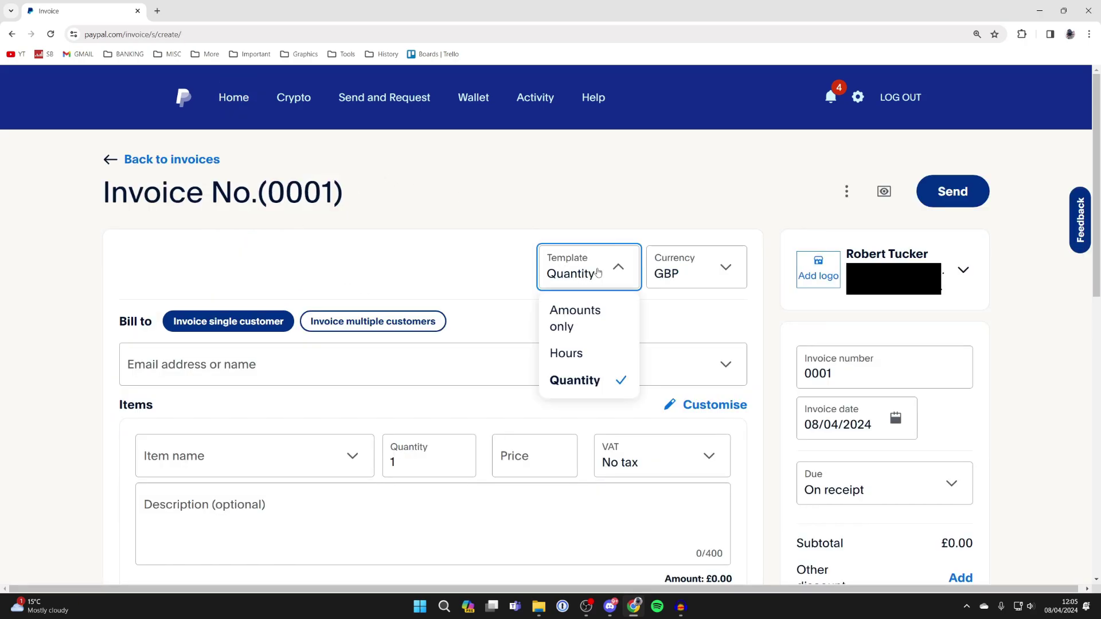
click(463, 245)
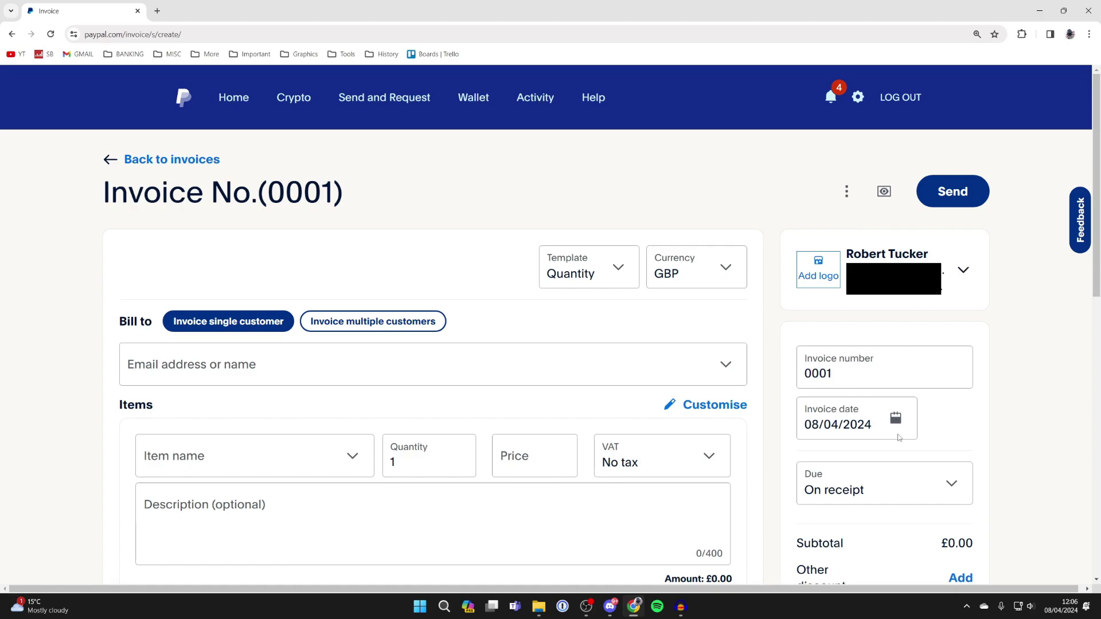
scroll(886, 507, down, 2)
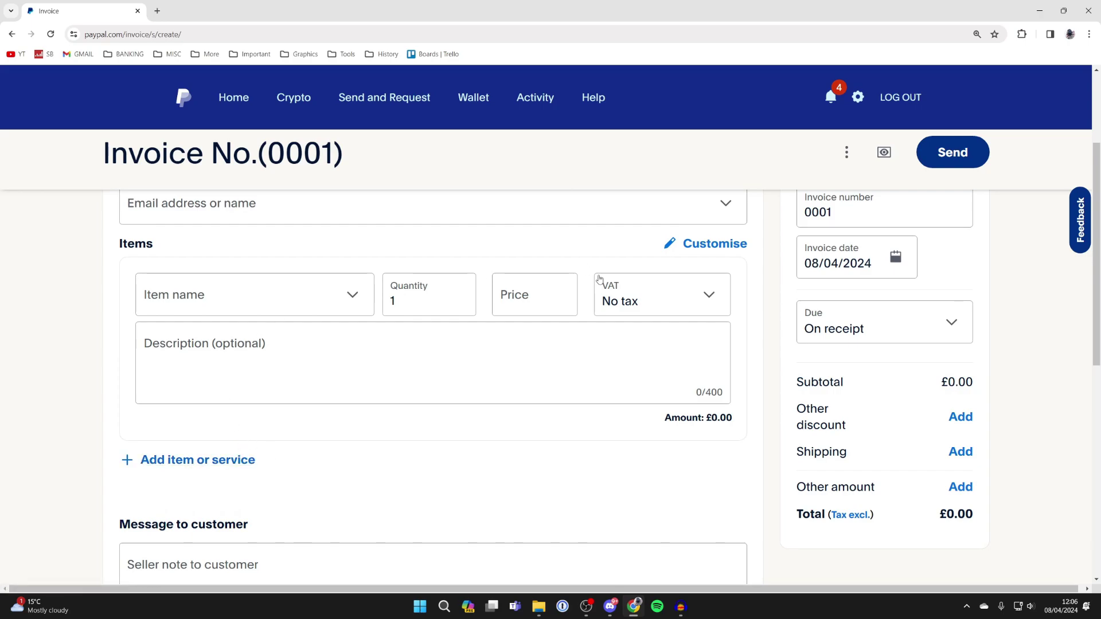
scroll(400, 296, down, 1)
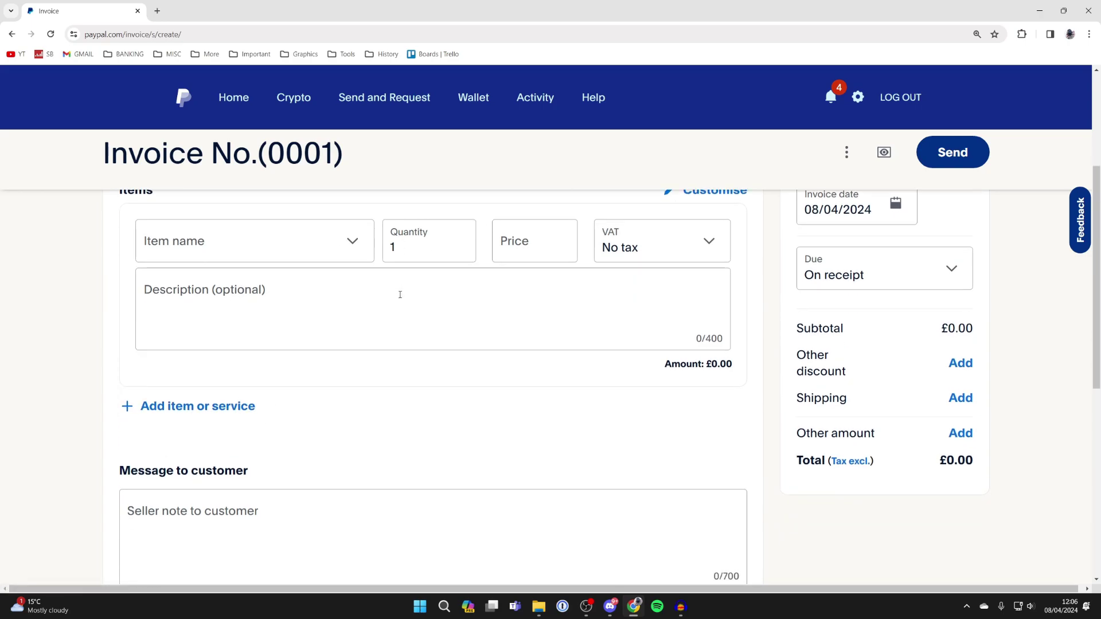
scroll(375, 294, down, 2)
scroll(374, 295, down, 2)
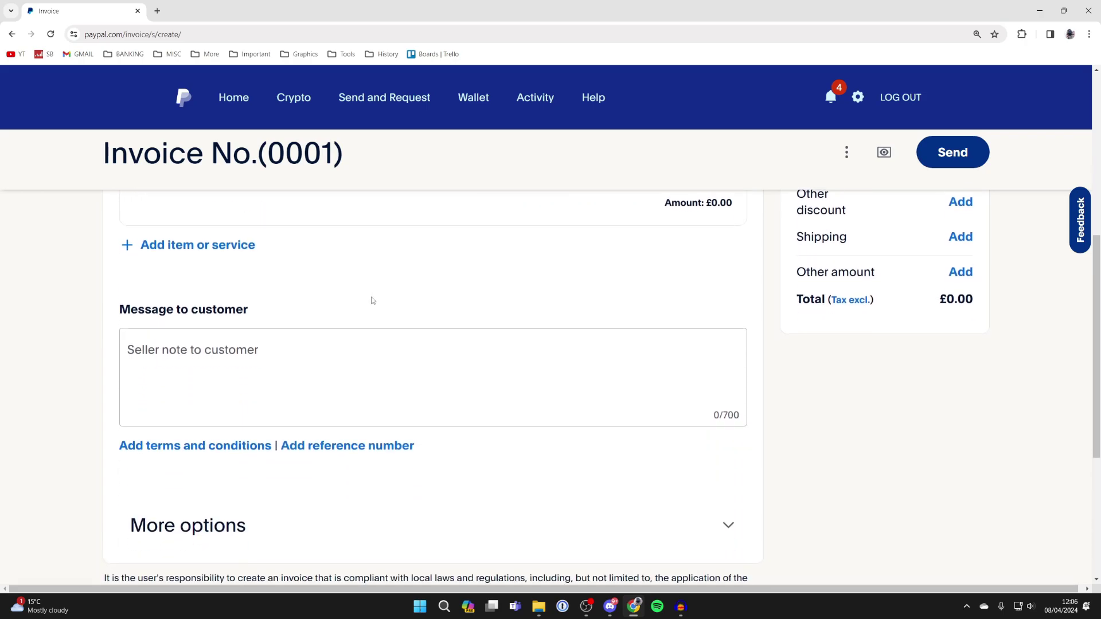
scroll(232, 378, down, 1)
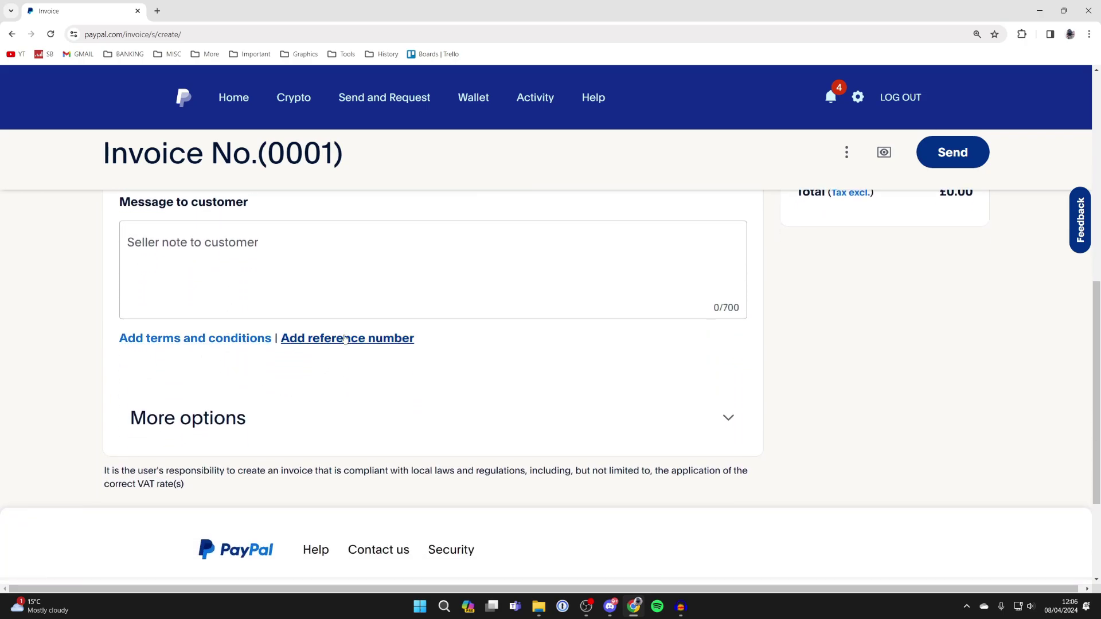
- Expand More options to show file attachments and the memo to self
click(211, 428)
scroll(211, 429, down, 2)
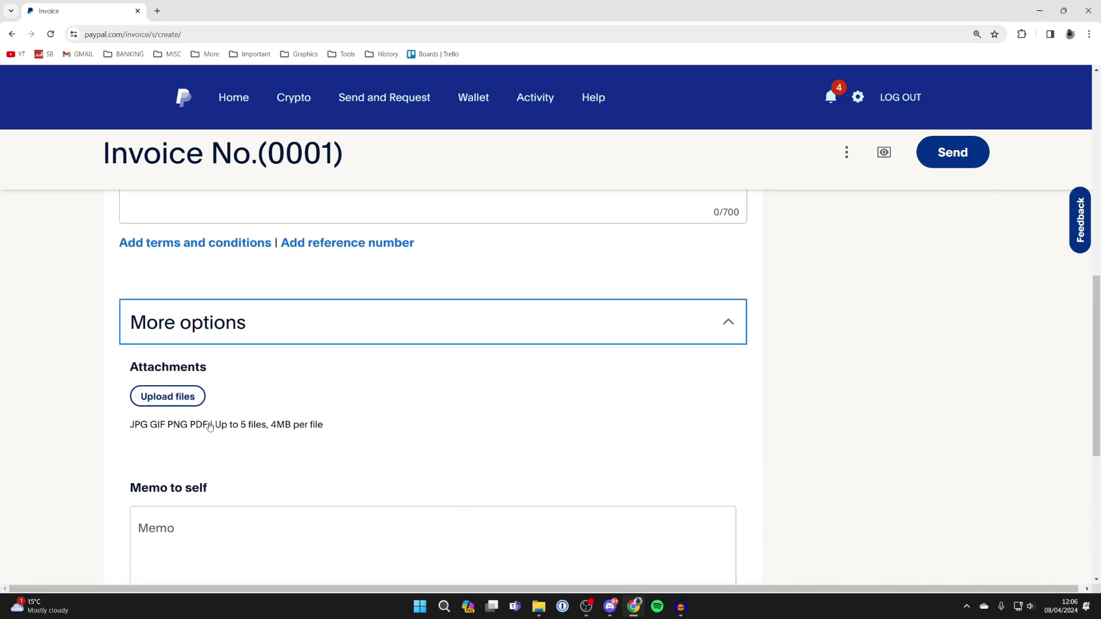
- Collapse More options so attachments and the memo are hidden again
click(236, 269)
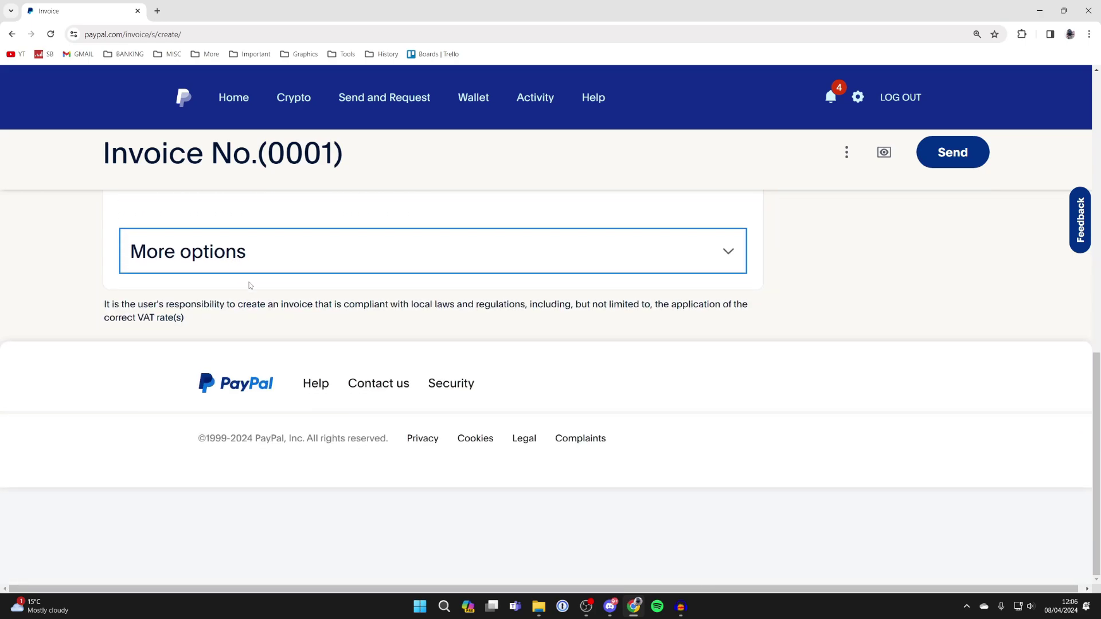
scroll(322, 300, up, 3)
scroll(603, 345, up, 1)
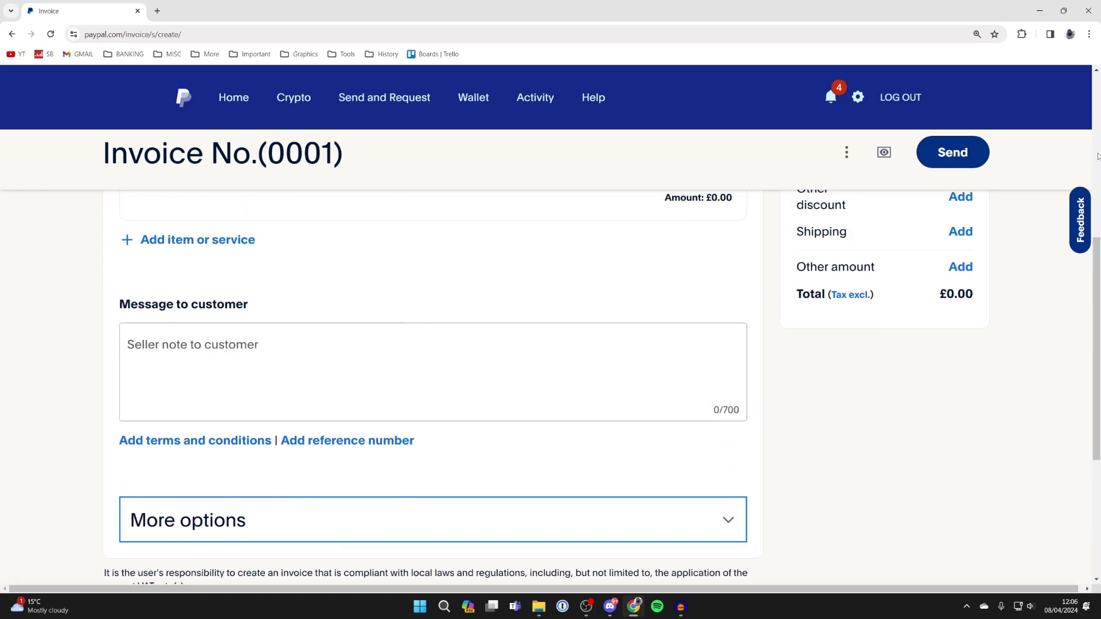